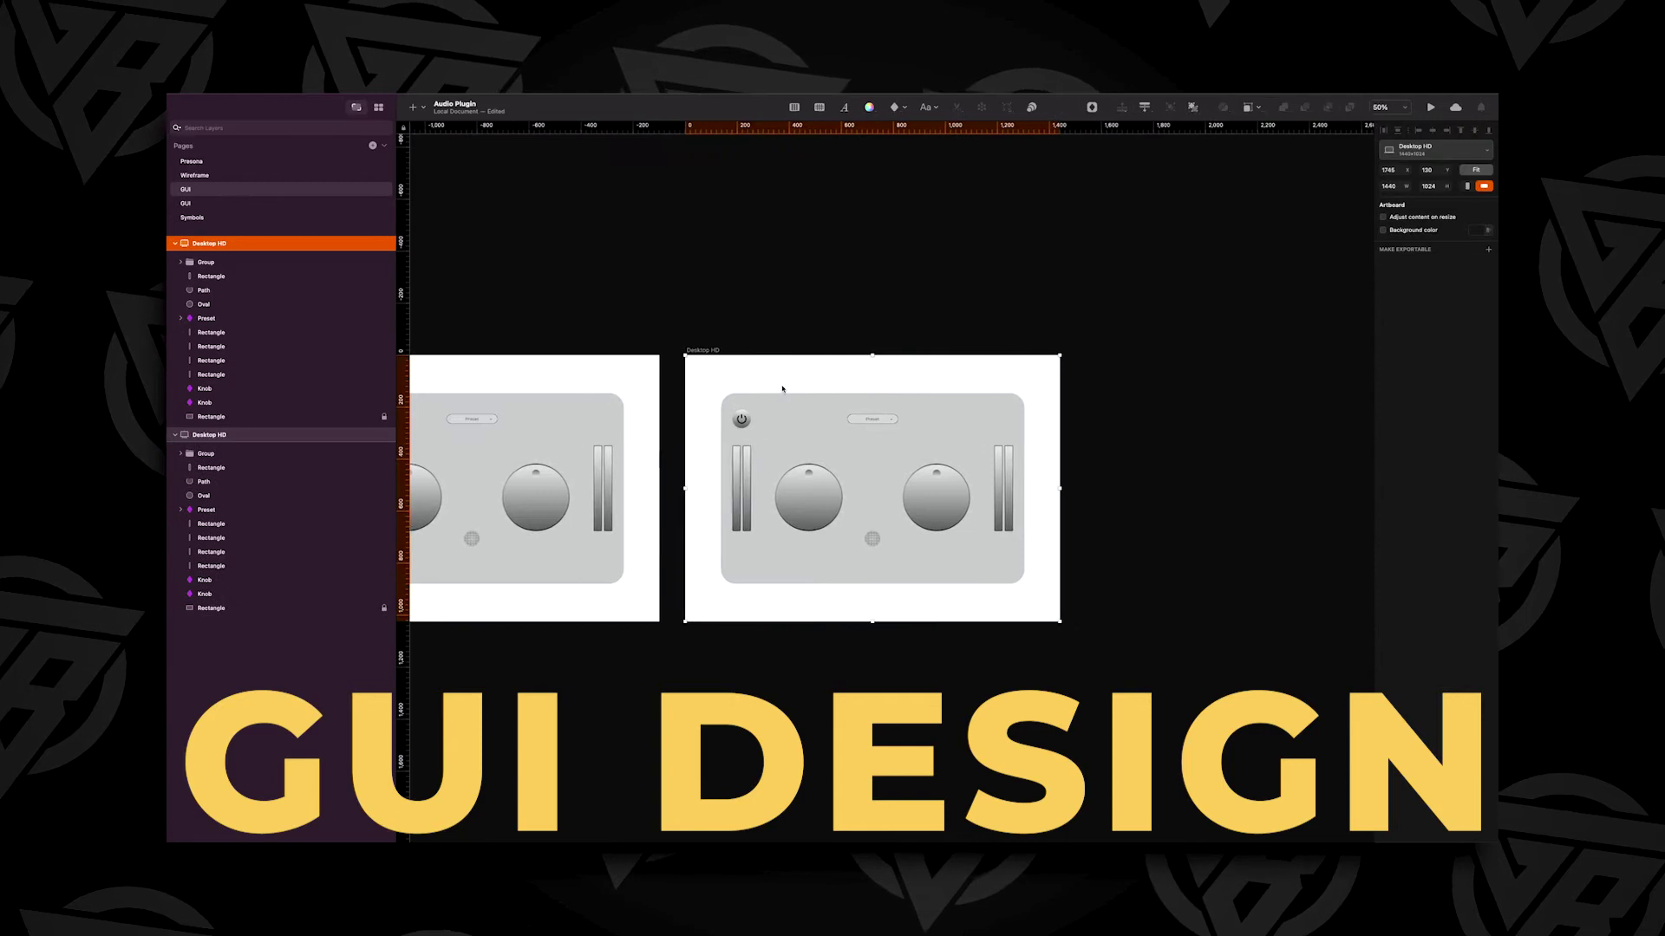
scroll(835, 404, up, 5)
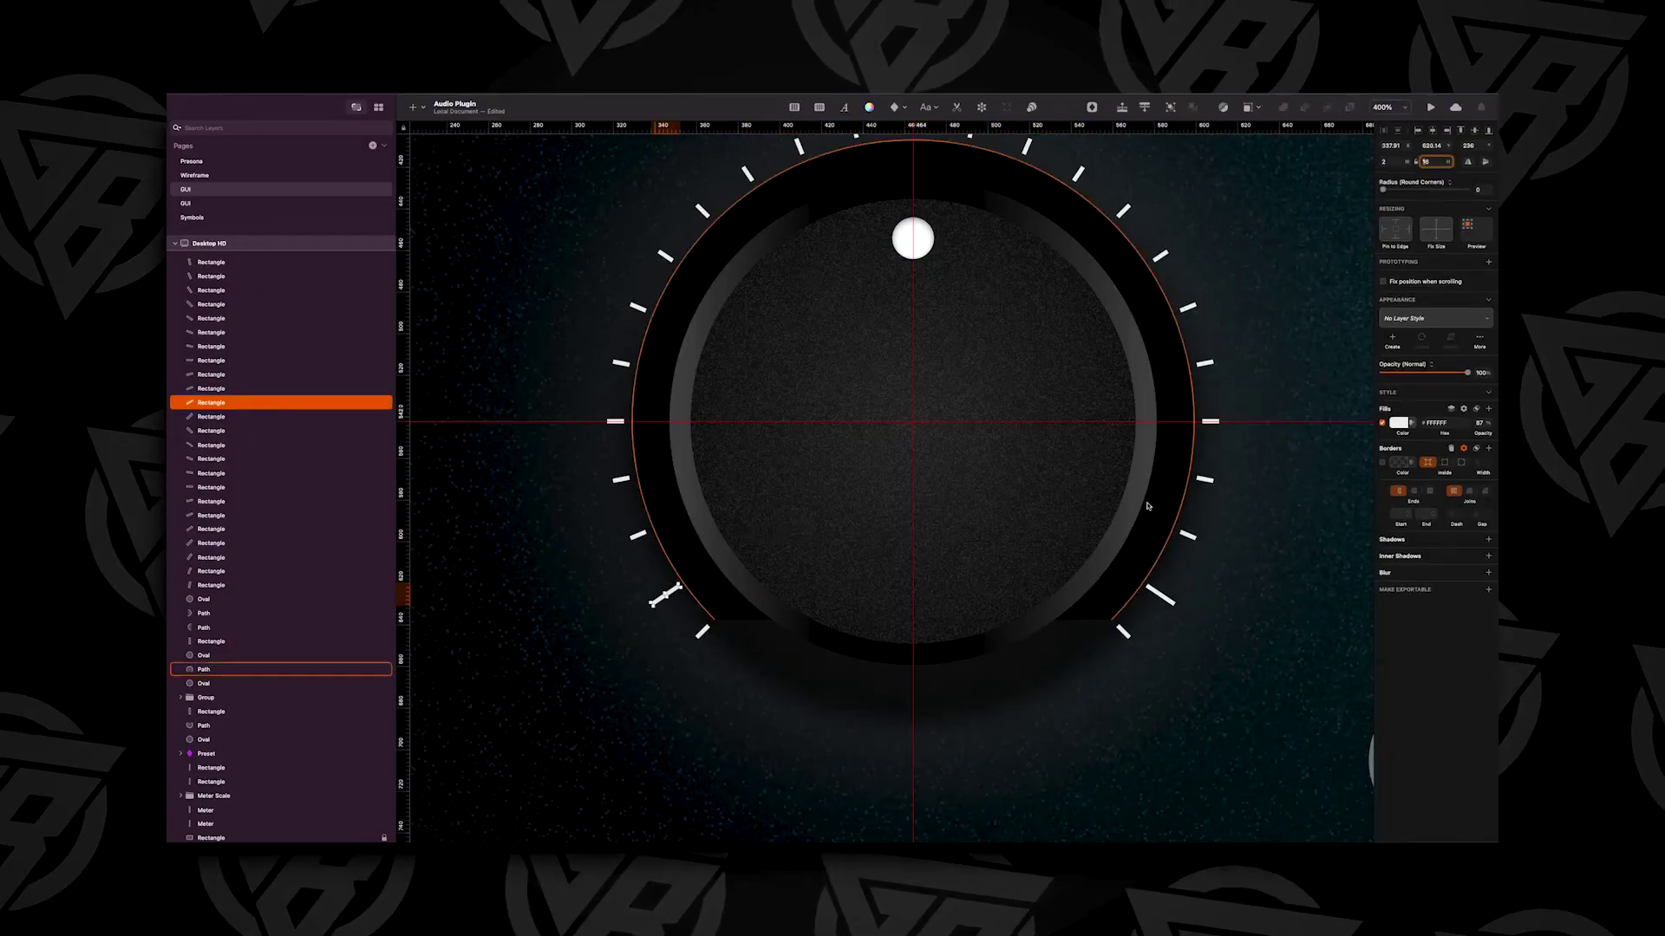
scroll(1246, 351, up, 5)
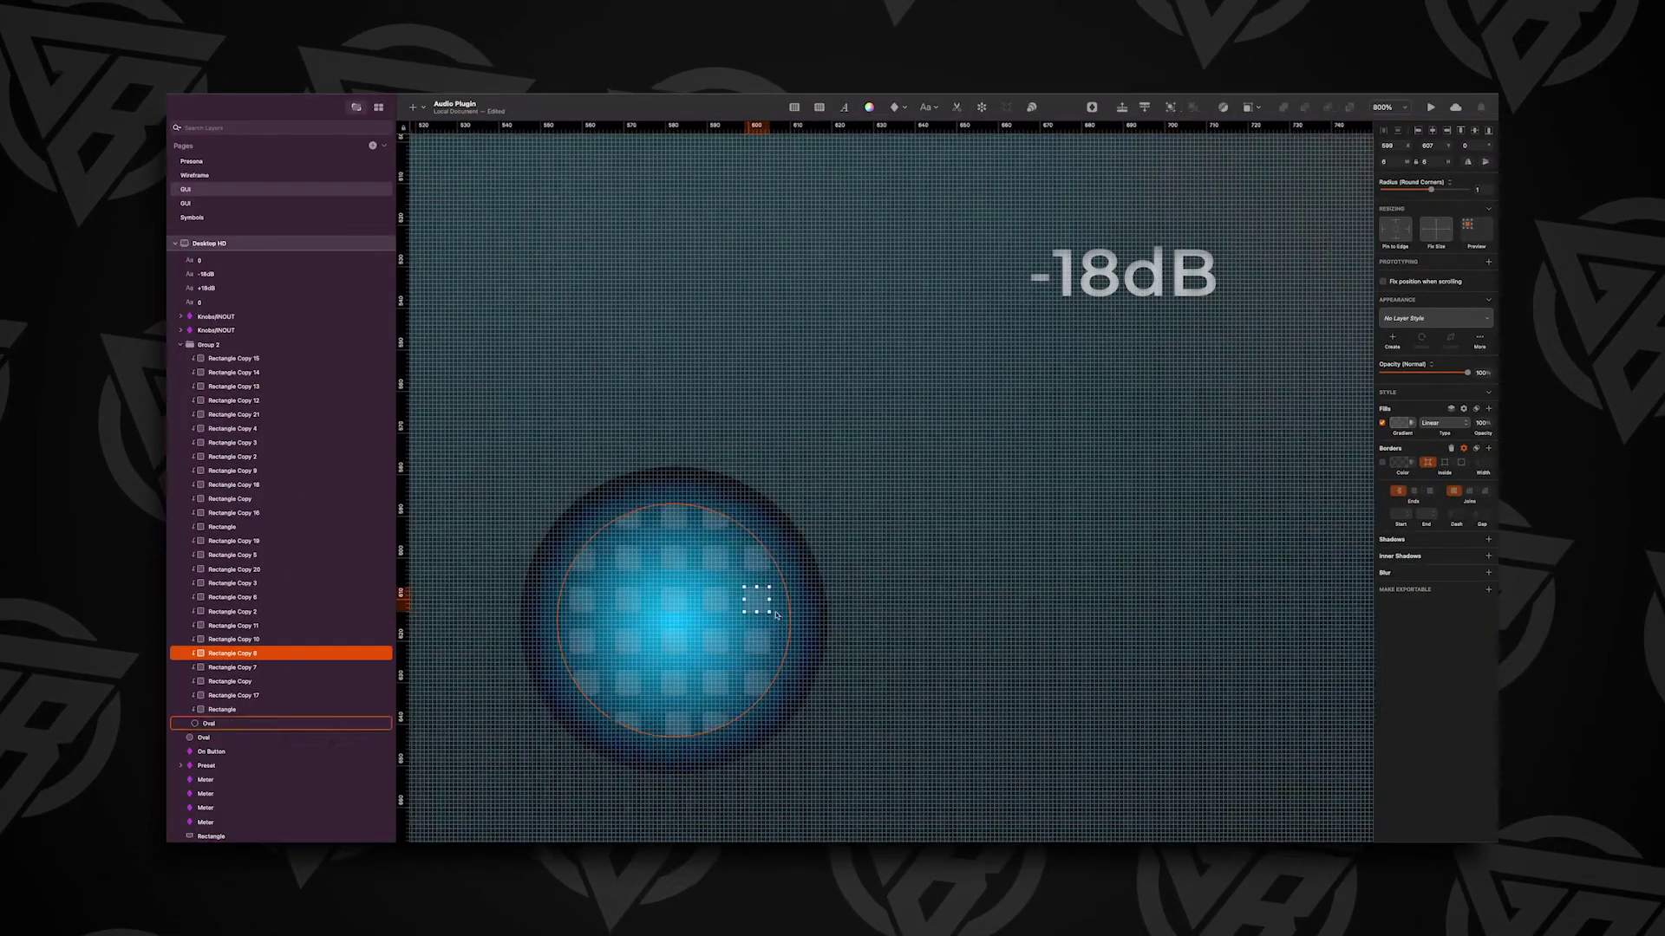
scroll(777, 612, left, 3)
click(662, 599)
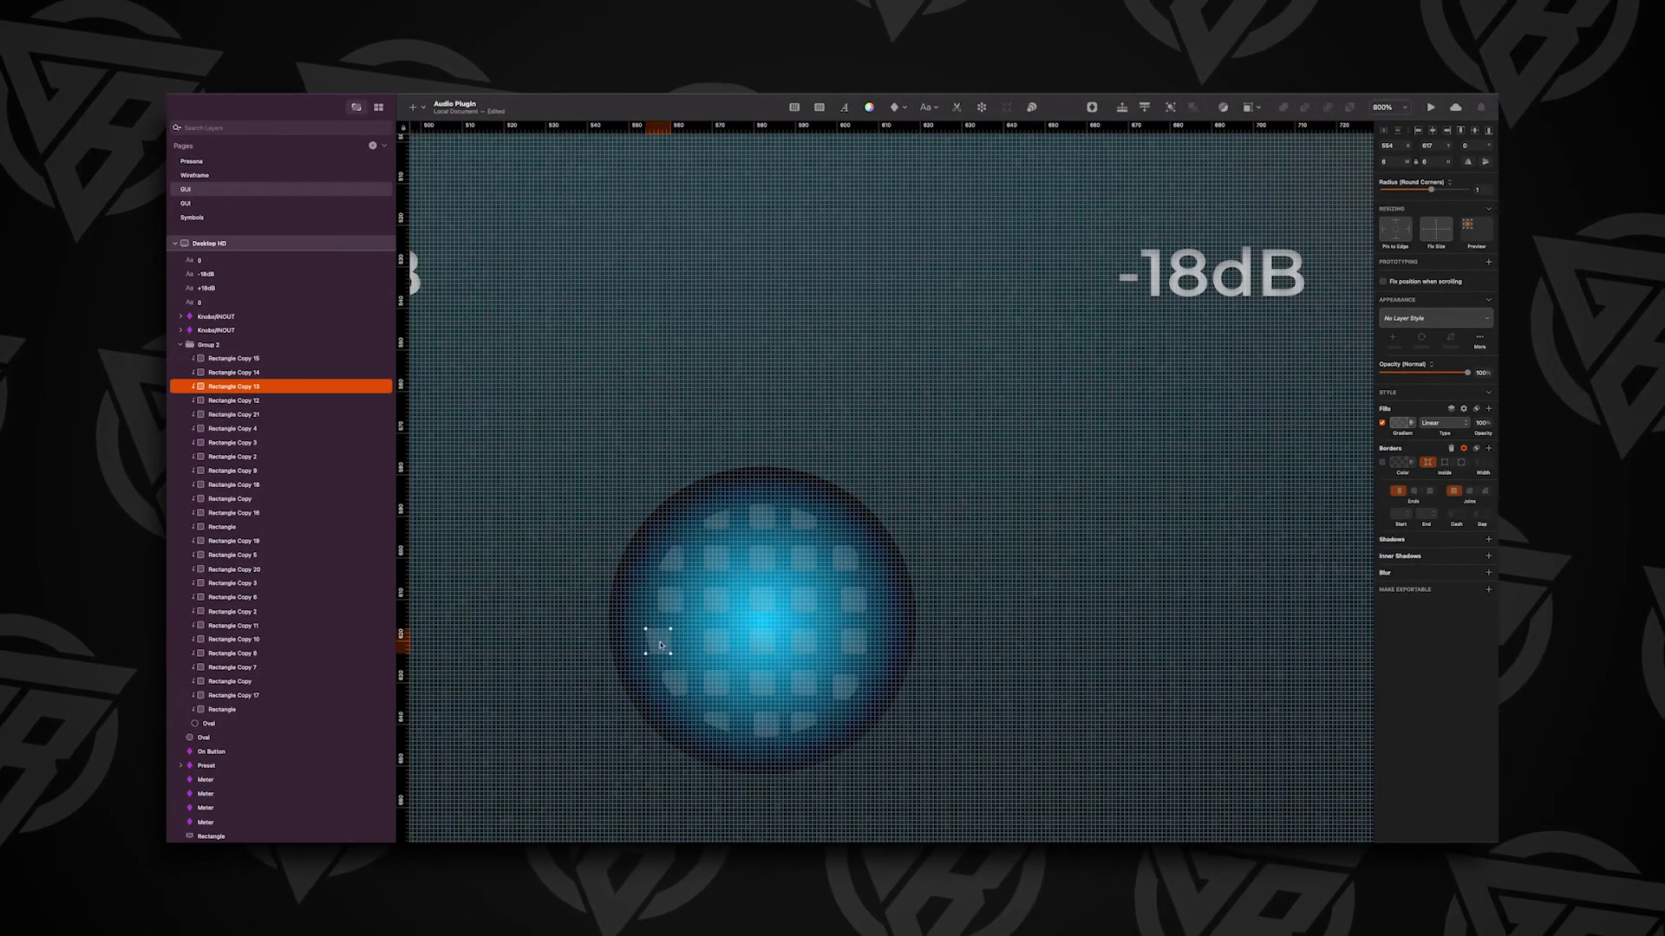